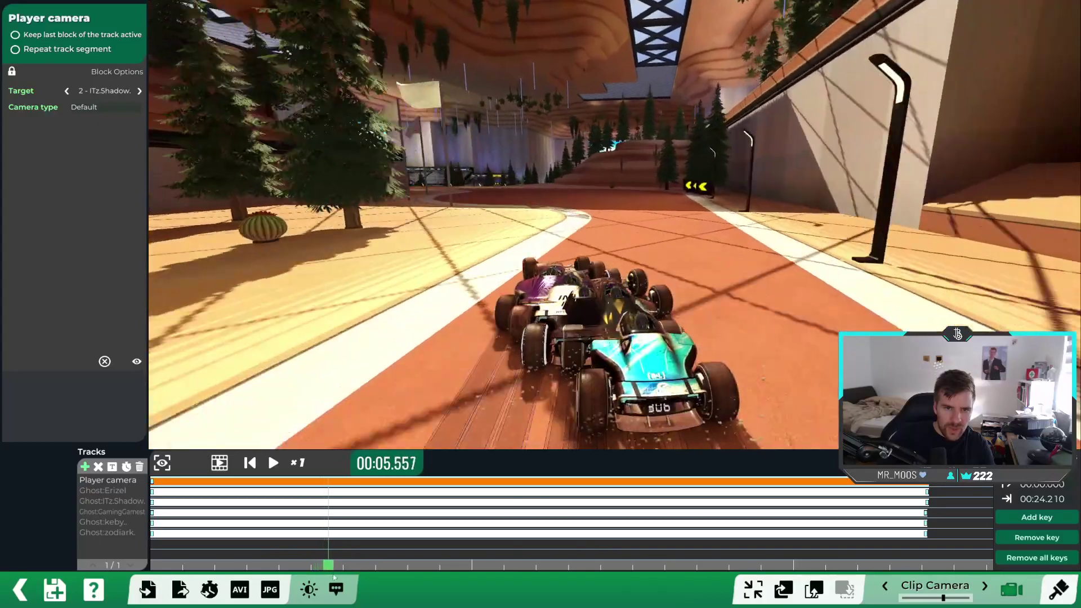
Nudge the timeline playhead forward to about 16.76 seconds with the ITzShadow ghost as camera target.
drag(335, 567, 340, 578)
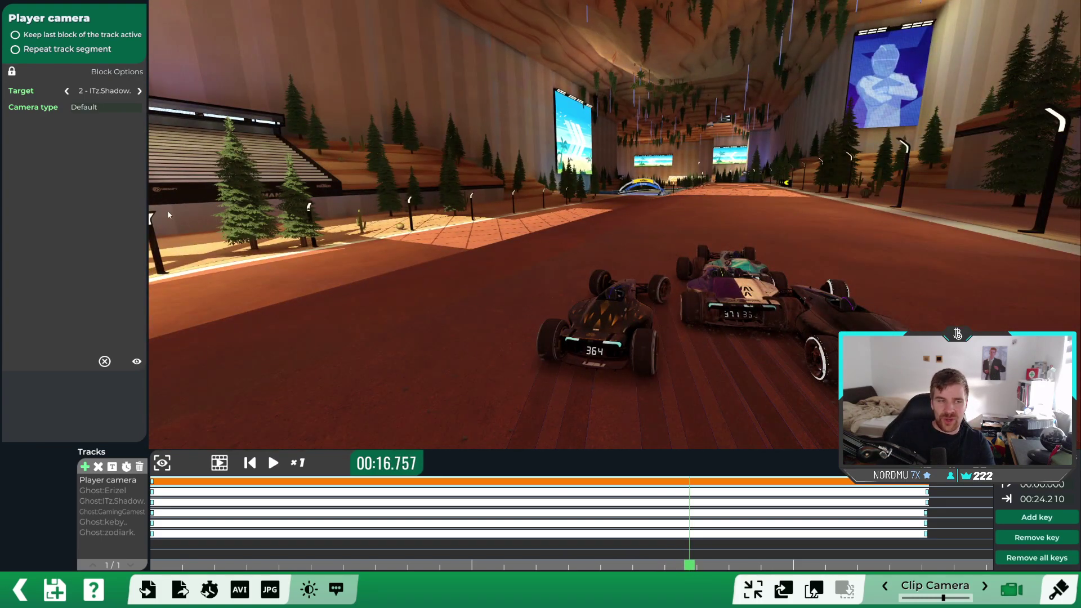
Set the camera target to 1 - Erizel and scrub the replay back to about 14 seconds.
click(67, 92)
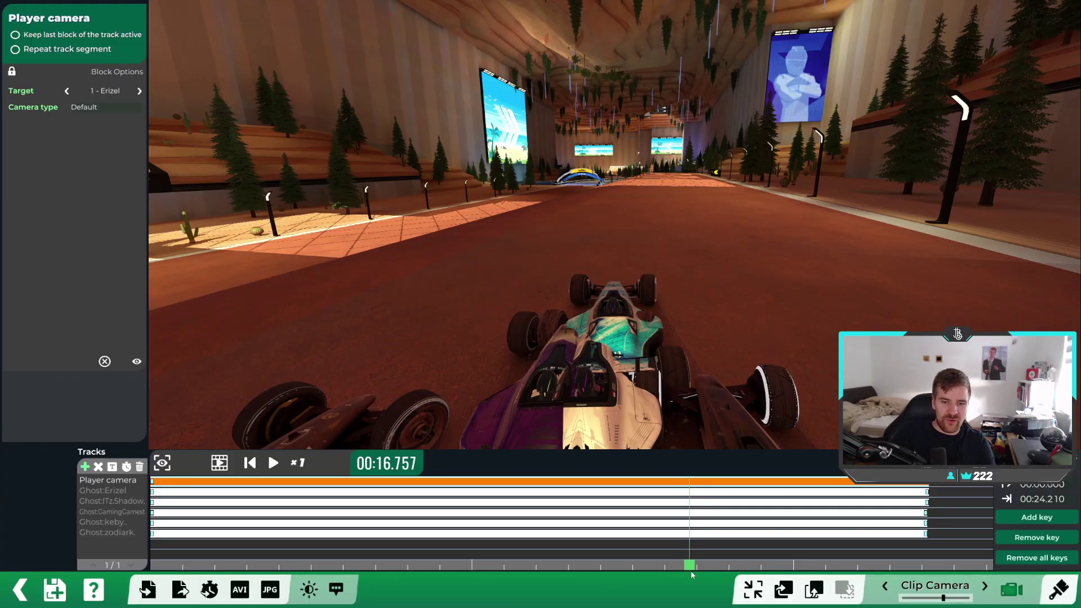
drag(690, 566, 607, 566)
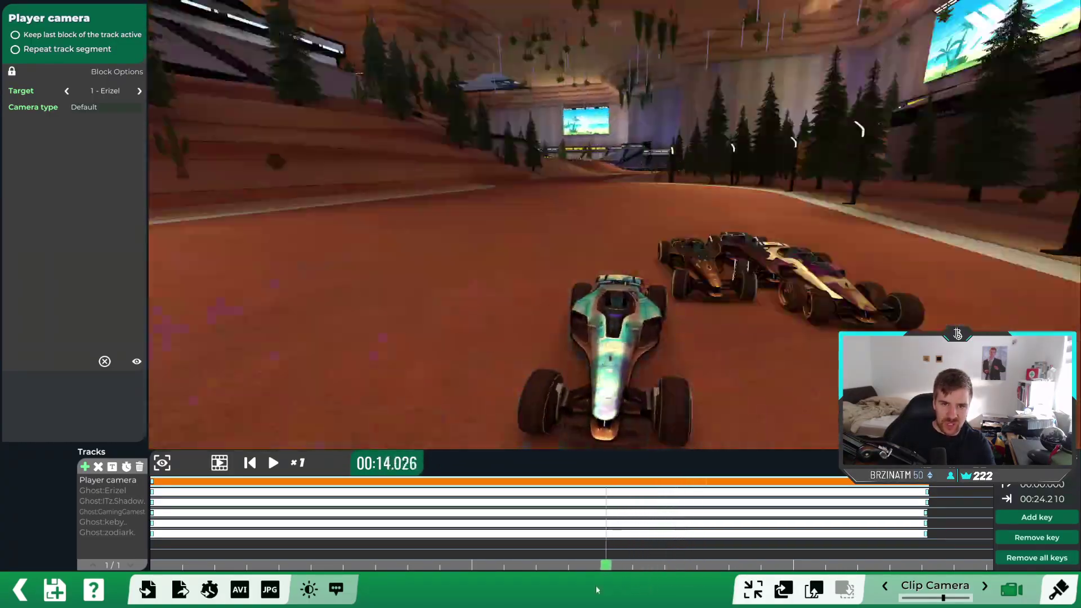